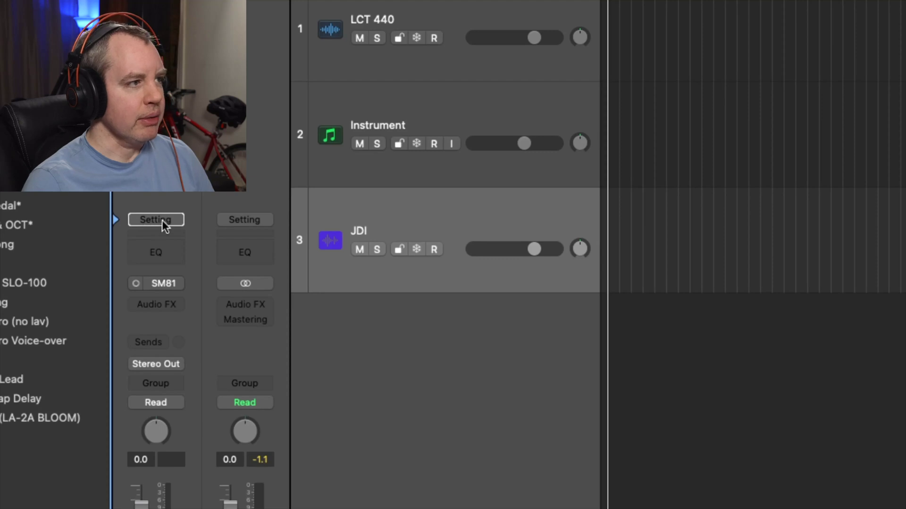
- Insert Pro-C 2 in JDI's first Audio FX slot
{"action": "left_click", "coordinate": [162, 220]}
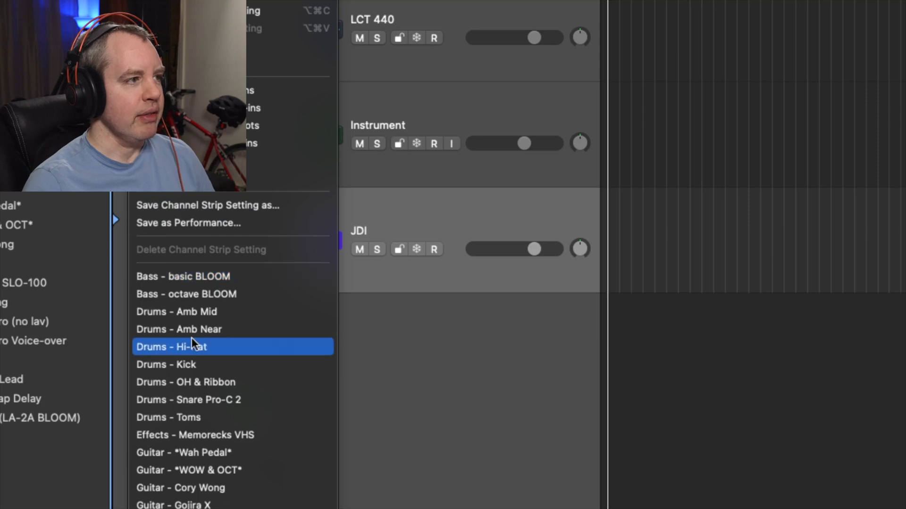
{"action": "left_click", "coordinate": [510, 330]}
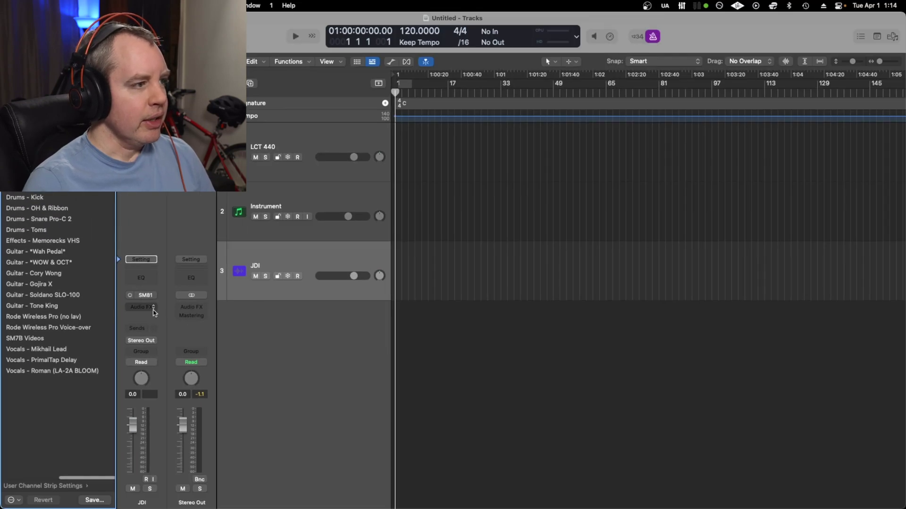
{"action": "left_click", "coordinate": [144, 309]}
{"action": "mouse_move", "coordinate": [171, 380]}
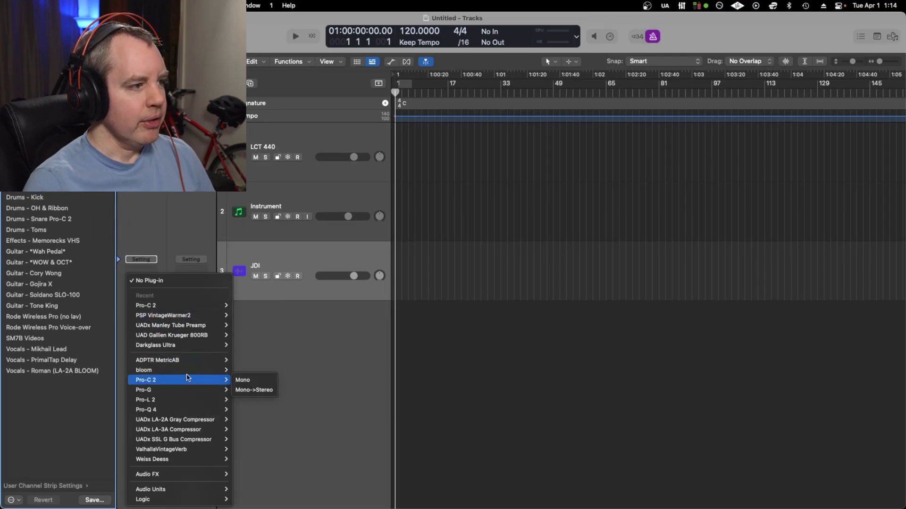
{"action": "left_click", "coordinate": [242, 380]}
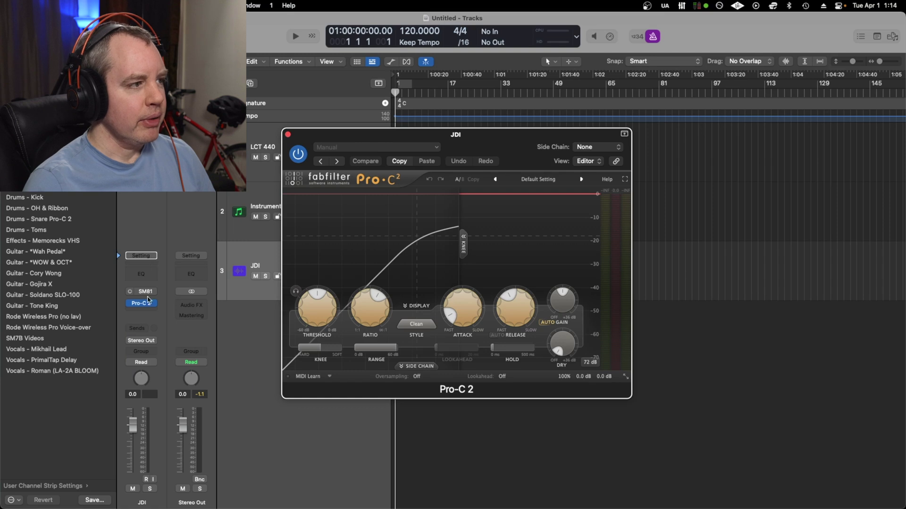
- Add Pro-Q 4 (Mono) after Pro-C 2 on JDI
{"action": "left_click", "coordinate": [153, 313]}
{"action": "mouse_move", "coordinate": [183, 393]}
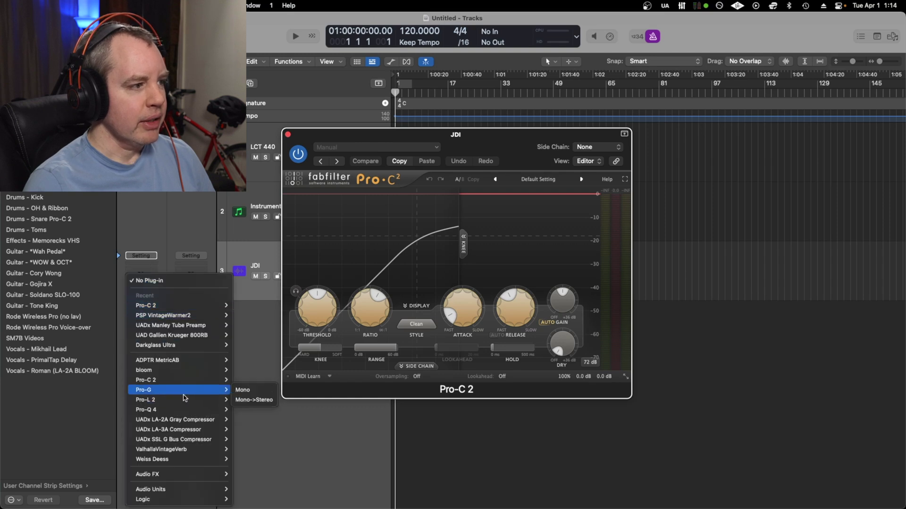
{"action": "mouse_move", "coordinate": [184, 410]}
{"action": "left_click", "coordinate": [243, 409]}
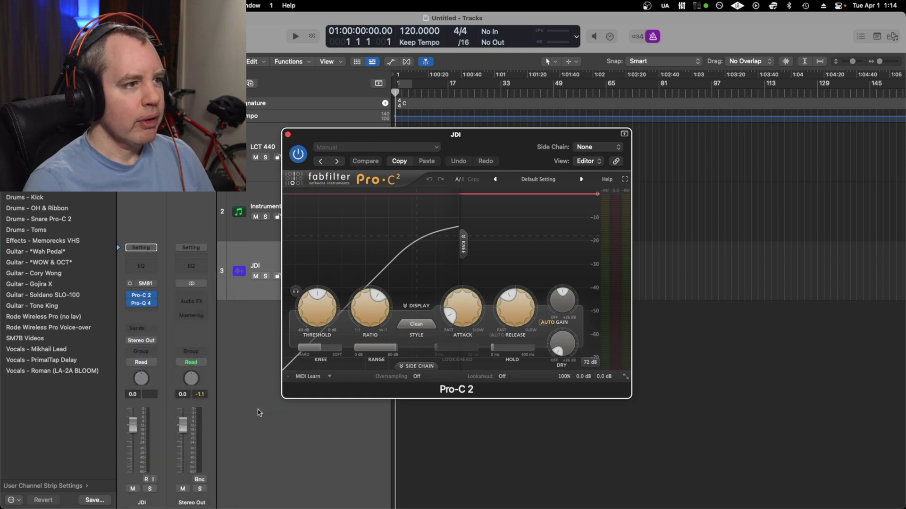
- Add ValhallaVintageVerb (Mono->Stereo) as the third insert and close the plug-in windows
{"action": "left_click", "coordinate": [151, 313]}
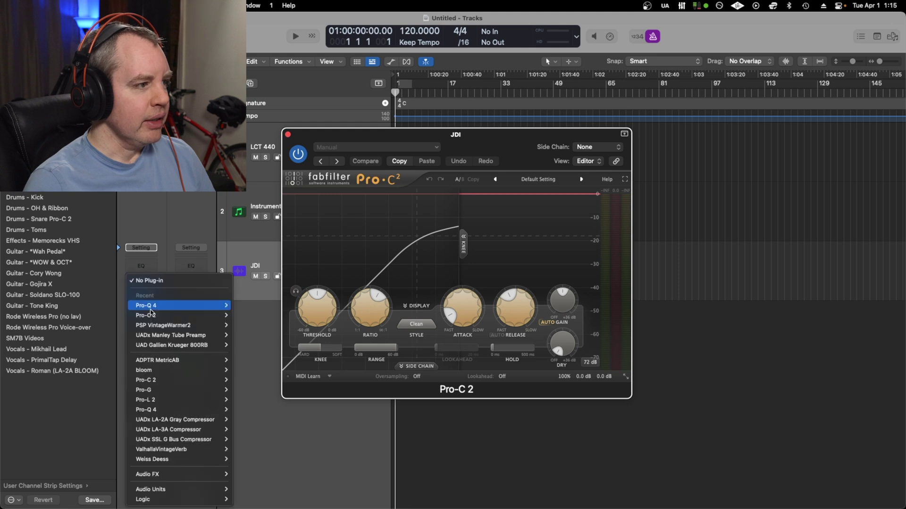
{"action": "mouse_move", "coordinate": [175, 449]}
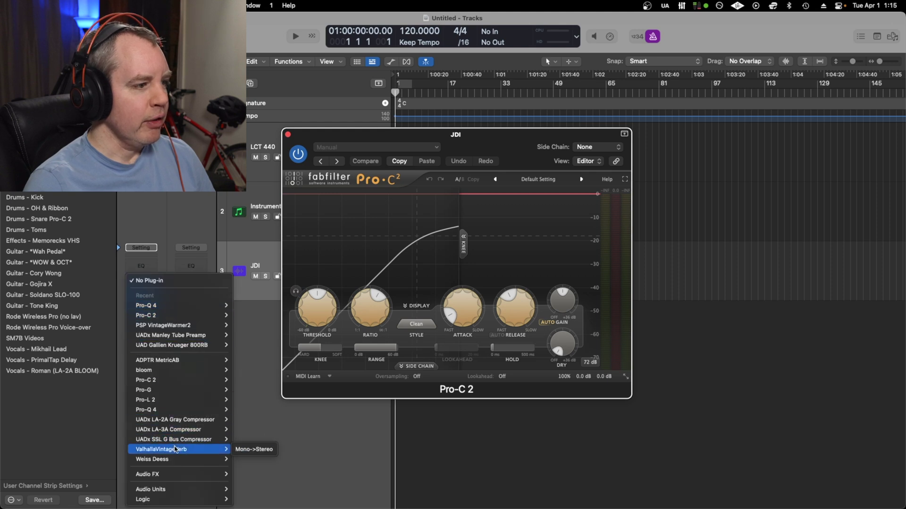
{"action": "left_click", "coordinate": [252, 449]}
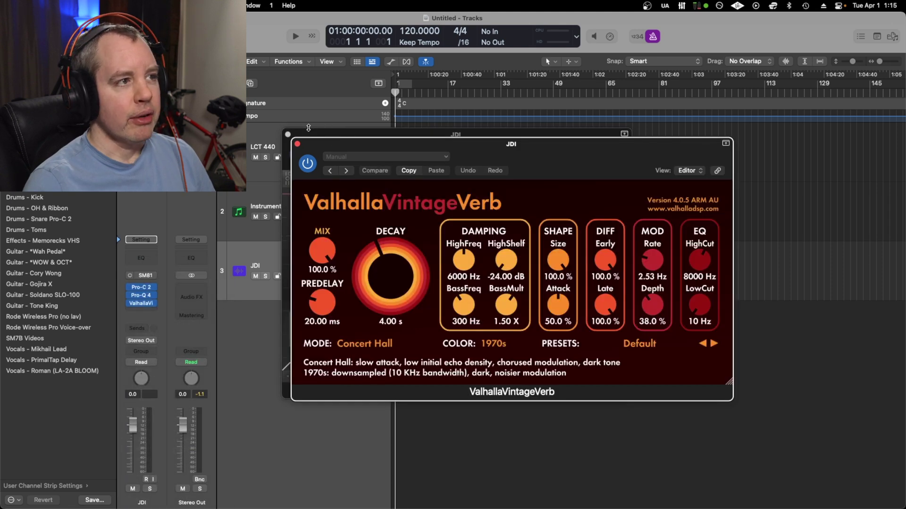
{"action": "left_click", "coordinate": [298, 144]}
{"action": "left_click", "coordinate": [288, 134]}
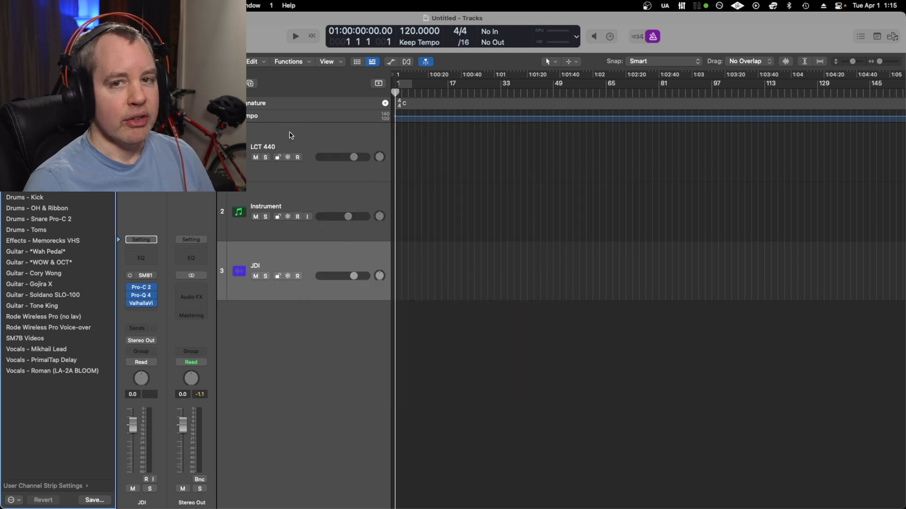
- Save JDI's channel strip as the setting 'Logic Pro tip Example'
{"action": "left_click", "coordinate": [151, 240]}
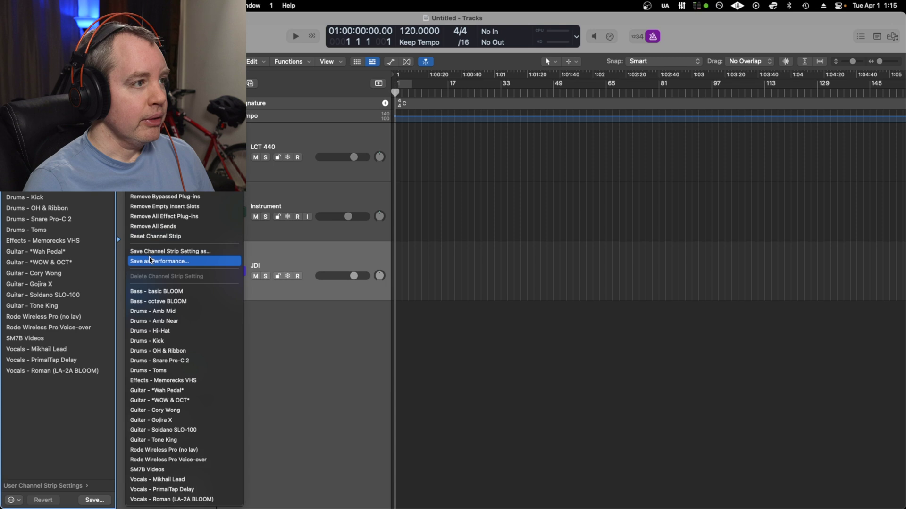
{"action": "left_click", "coordinate": [160, 251]}
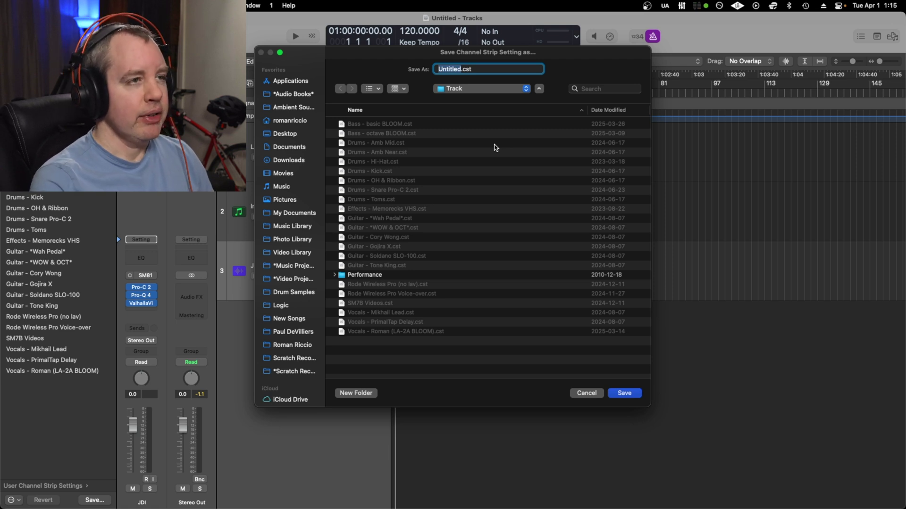
{"action": "type", "text": "Log"}
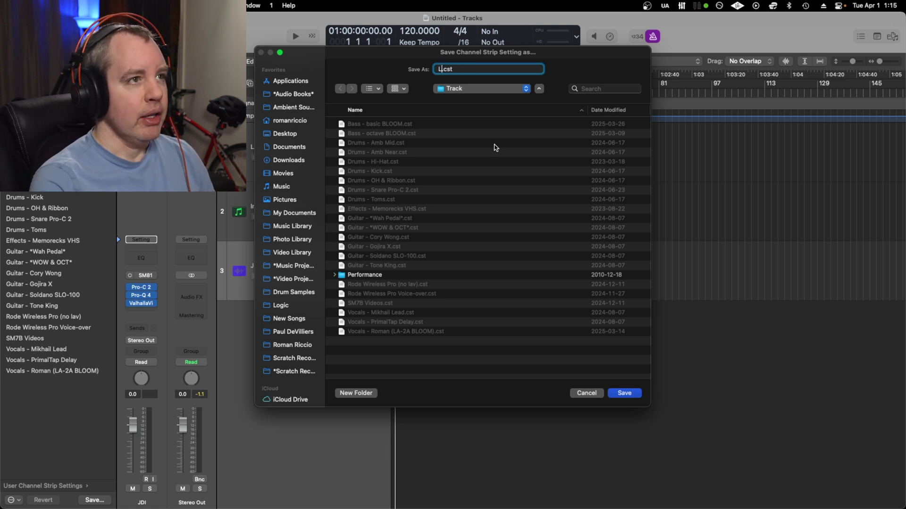
{"action": "type", "text": "ic Pro tip E"}
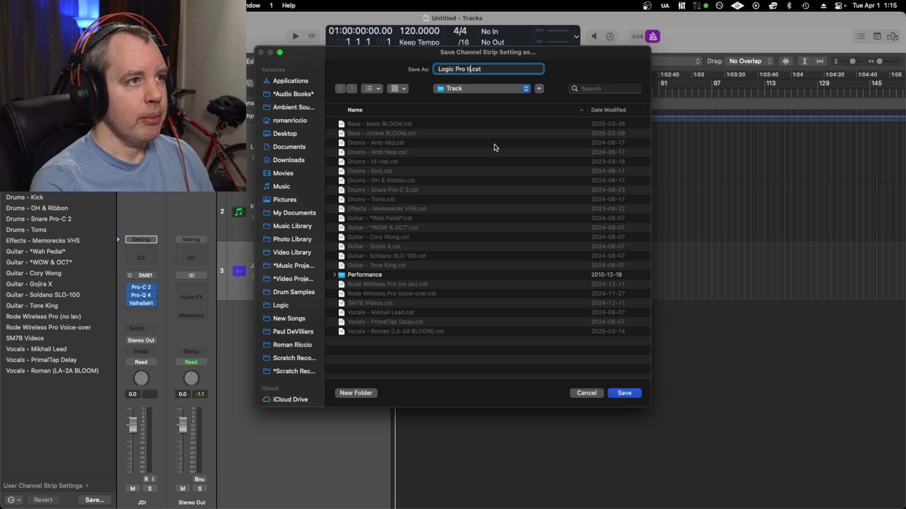
{"action": "type", "text": "xample"}
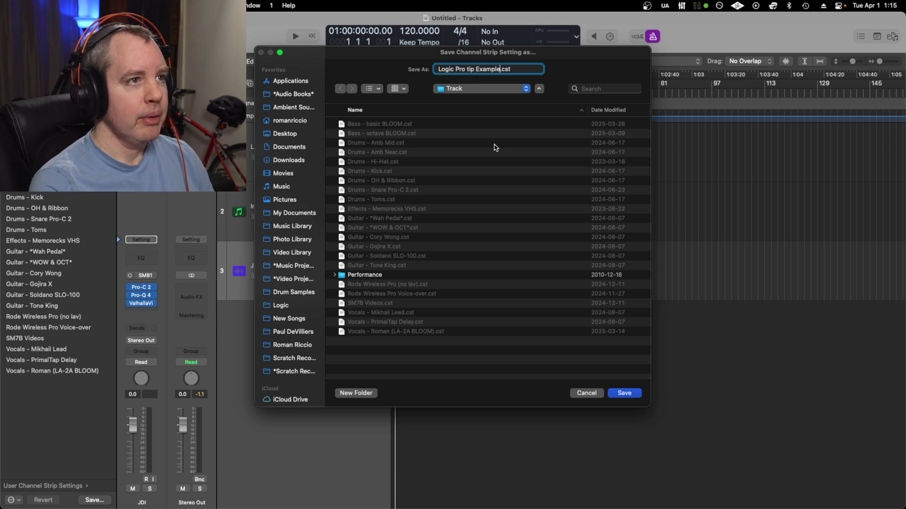
{"action": "key", "text": "Return"}
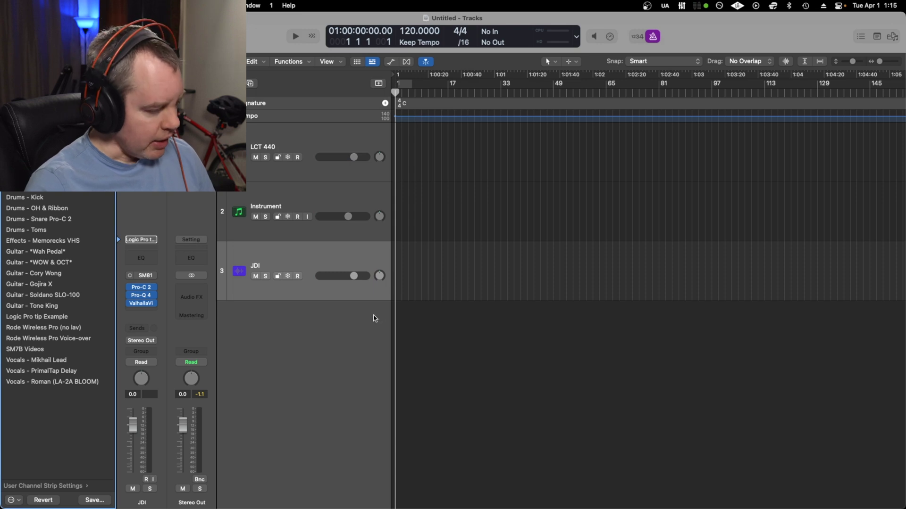
- Create a new audio track loaded with the Logic Pro tip Example setting, then show the mixer screenset
{"action": "double_click", "coordinate": [279, 380]}
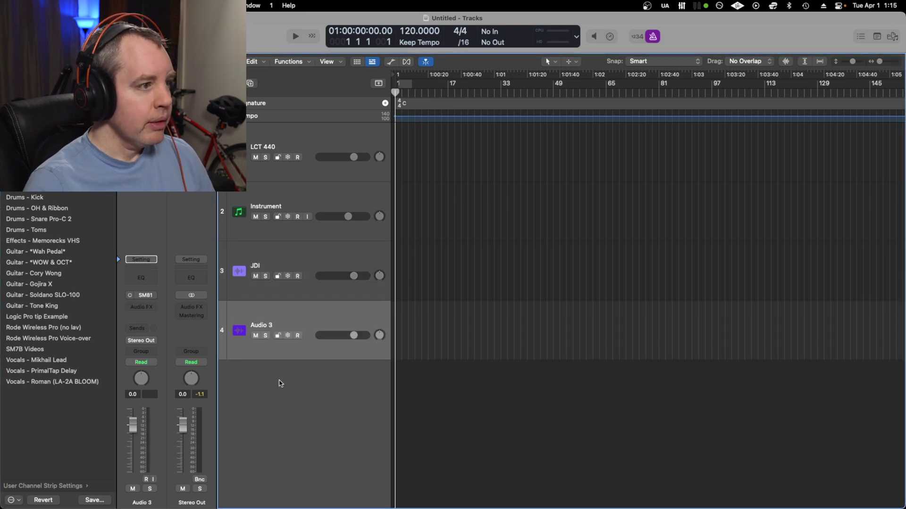
{"action": "left_click", "coordinate": [142, 259]}
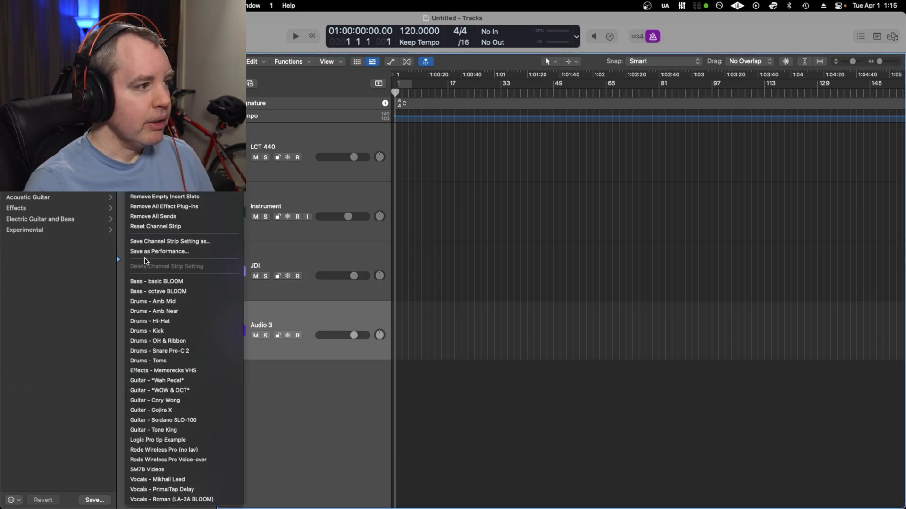
{"action": "left_click", "coordinate": [176, 440]}
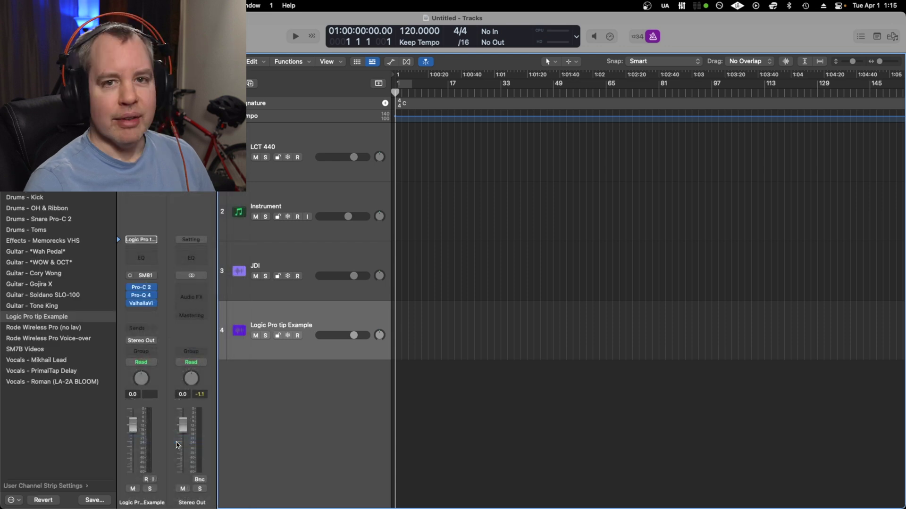
{"action": "key", "text": "2"}
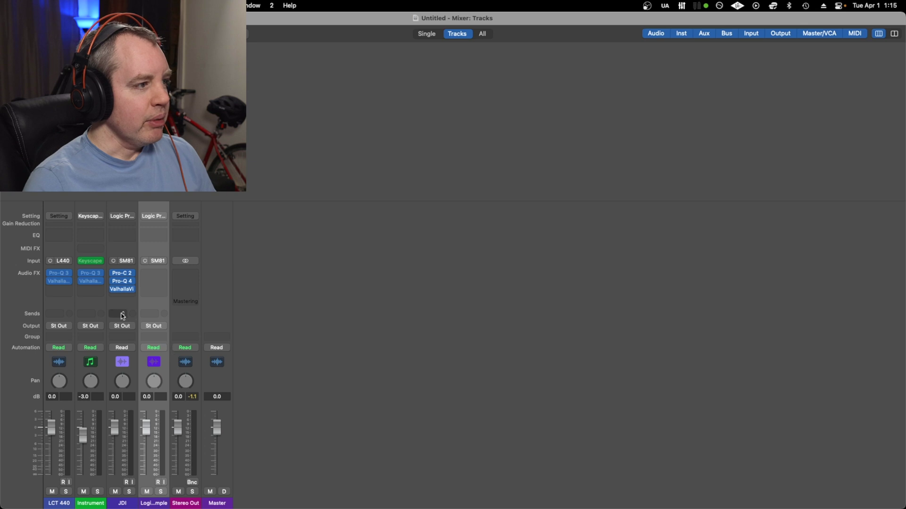
- Route JDI's send to Bus 1, creating Aux 1
{"action": "left_click", "coordinate": [121, 315]}
{"action": "mouse_move", "coordinate": [160, 329]}
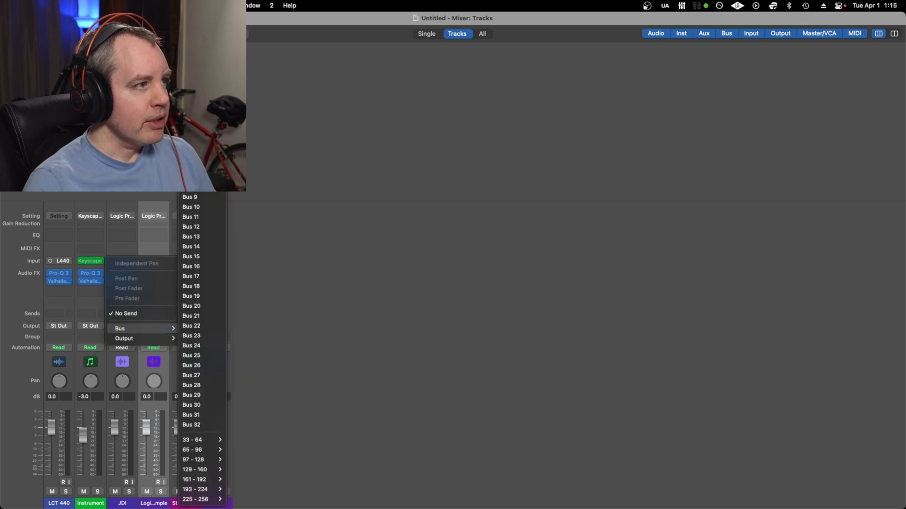
{"action": "left_click", "coordinate": [191, 118]}
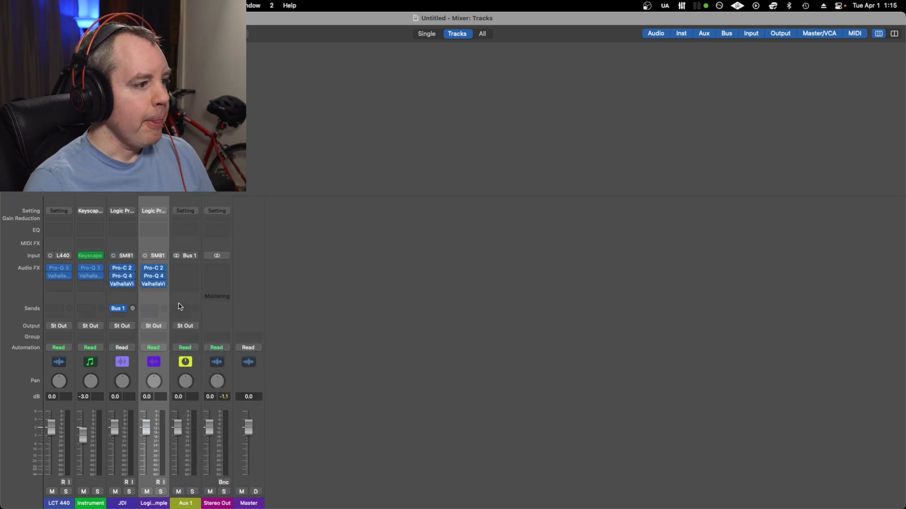
- Load the Drum Bus - Sound City user setting onto Aux 1
{"action": "left_click", "coordinate": [186, 211]}
{"action": "mouse_move", "coordinate": [221, 395]}
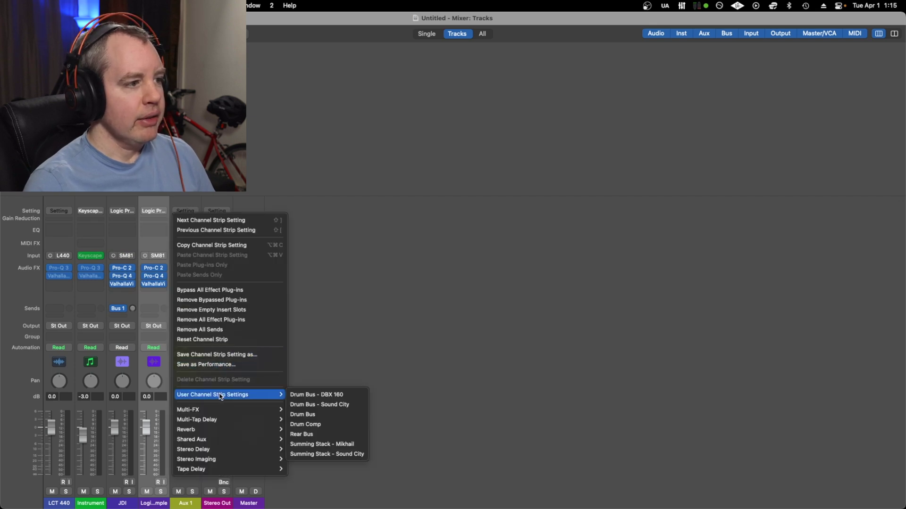
{"action": "left_click", "coordinate": [320, 405]}
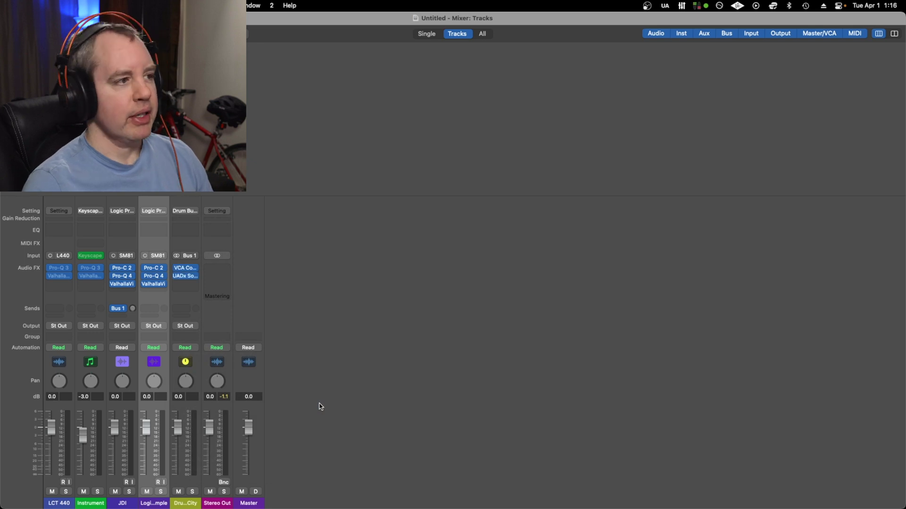
{"action": "left_click", "coordinate": [218, 215]}
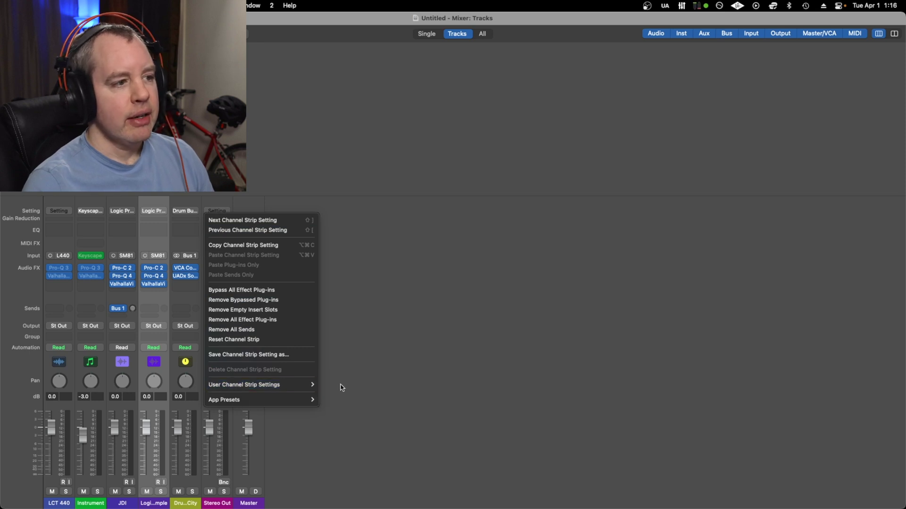
- Give Stereo Out the Mastering - Manley setting, return to the Tracks screenset, and open Finder
{"action": "left_click", "coordinate": [350, 386]}
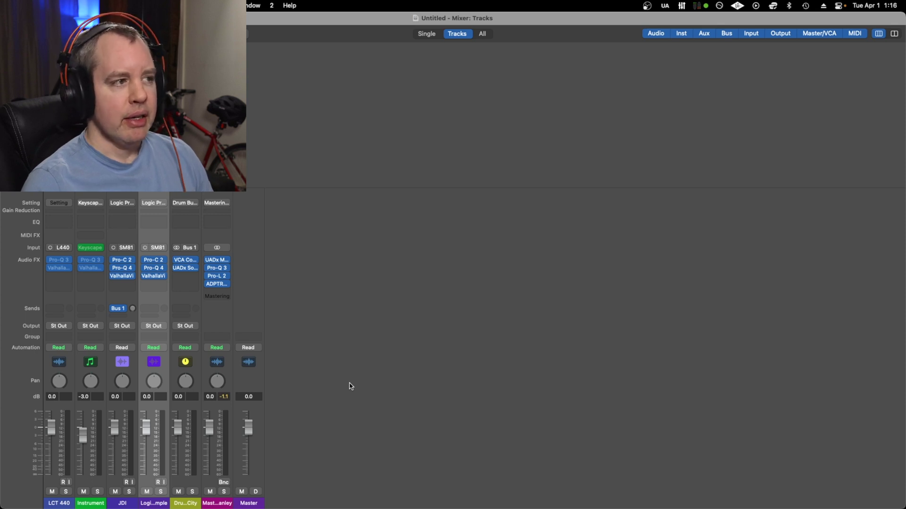
{"action": "key", "text": "1"}
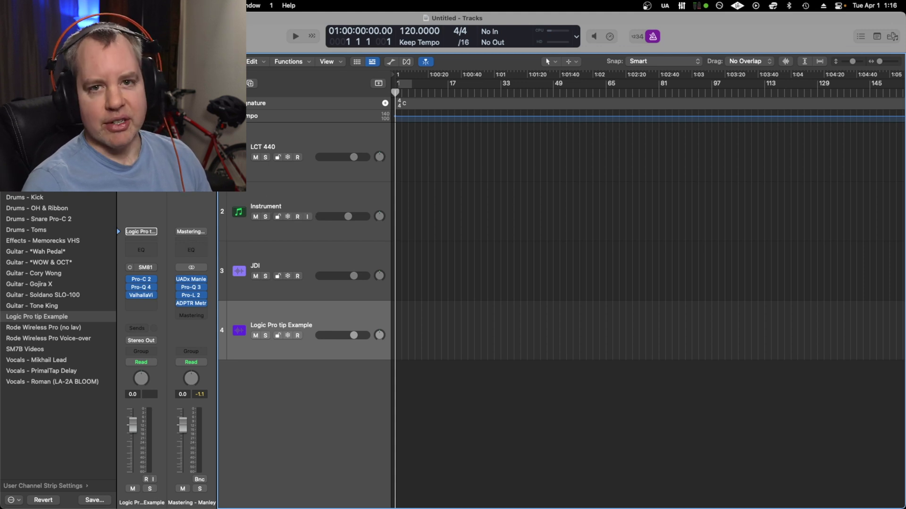
{"action": "left_click", "coordinate": [189, 233]}
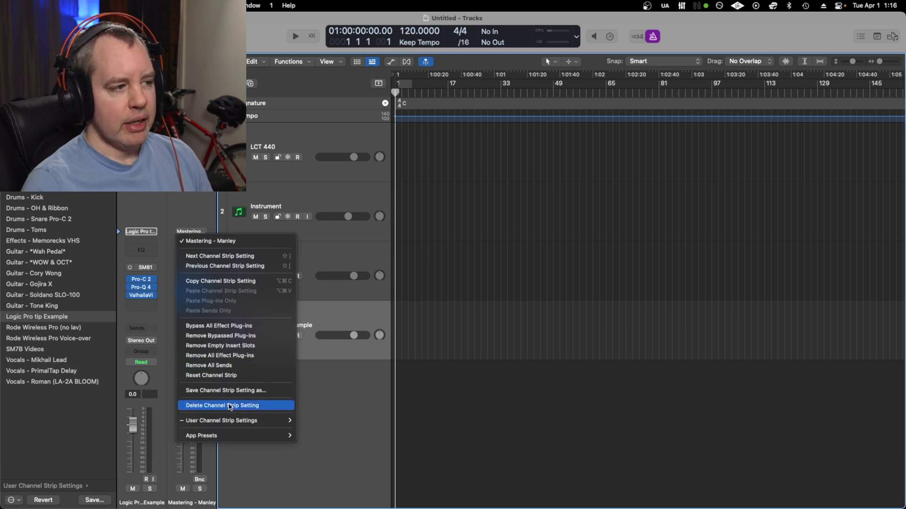
{"action": "left_click", "coordinate": [520, 291]}
{"action": "mouse_move", "coordinate": [207, 507]}
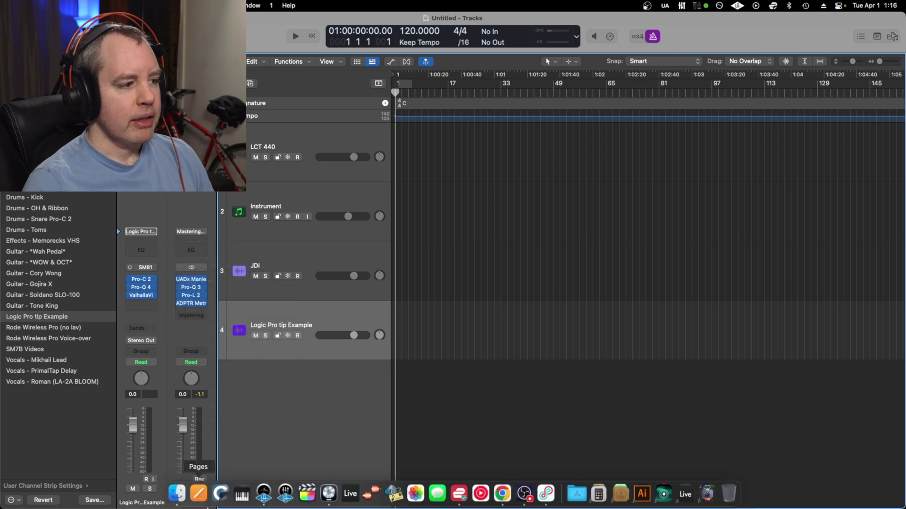
{"action": "left_click", "coordinate": [175, 494]}
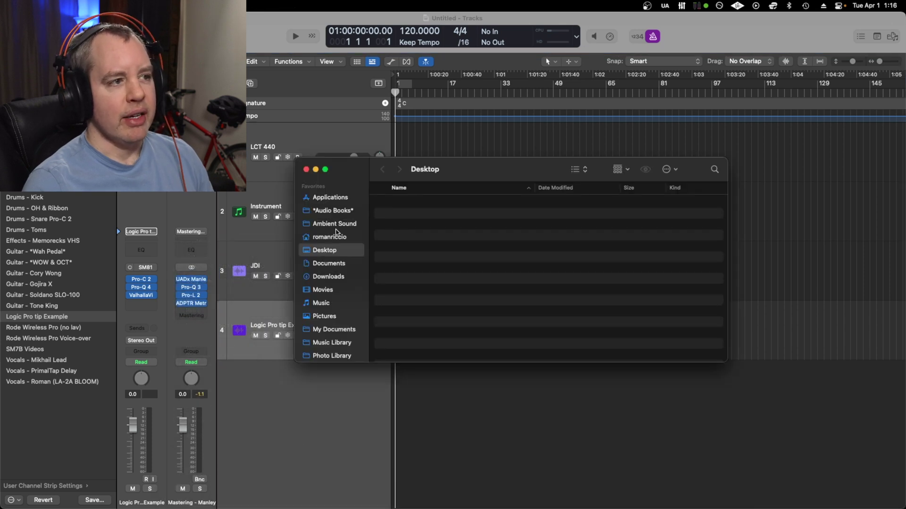
- Browse to Music > Audio Music Apps > Channel Strip Settings > Track in Finder
{"action": "left_click", "coordinate": [322, 304]}
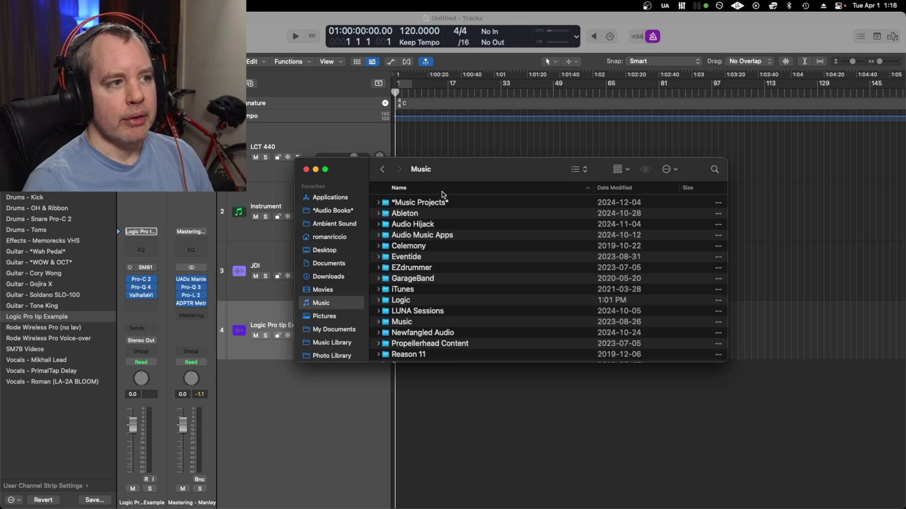
{"action": "double_click", "coordinate": [412, 236]}
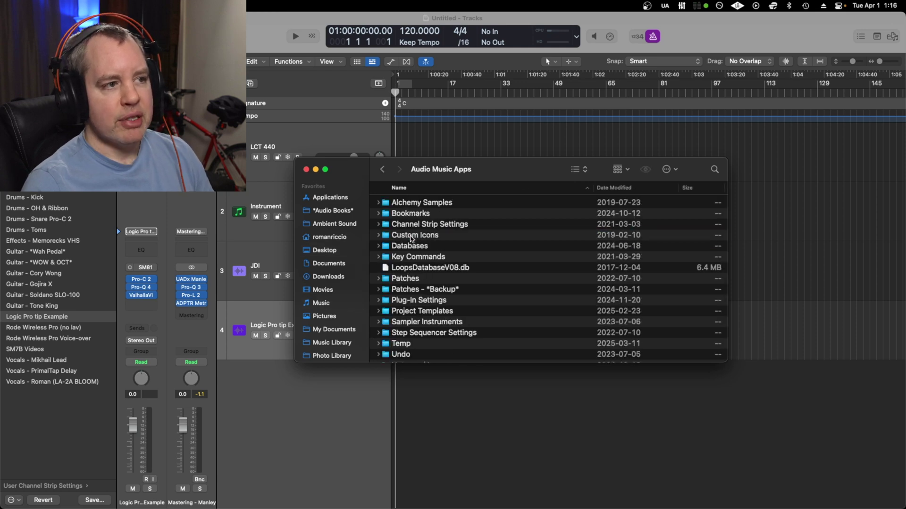
{"action": "double_click", "coordinate": [415, 224]}
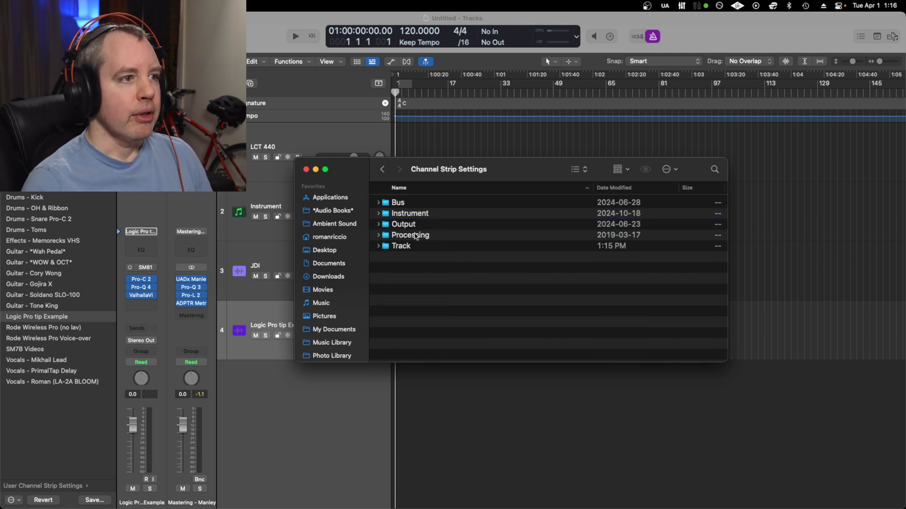
{"action": "double_click", "coordinate": [399, 247]}
{"action": "scroll", "coordinate": [452, 218], "scroll_direction": "down", "scroll_amount": 5}
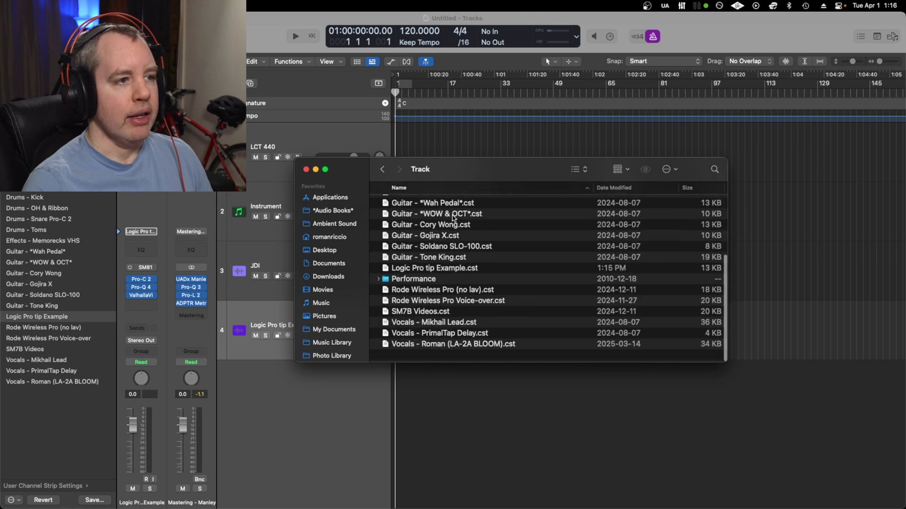
{"action": "scroll", "coordinate": [453, 218], "scroll_direction": "up", "scroll_amount": 5}
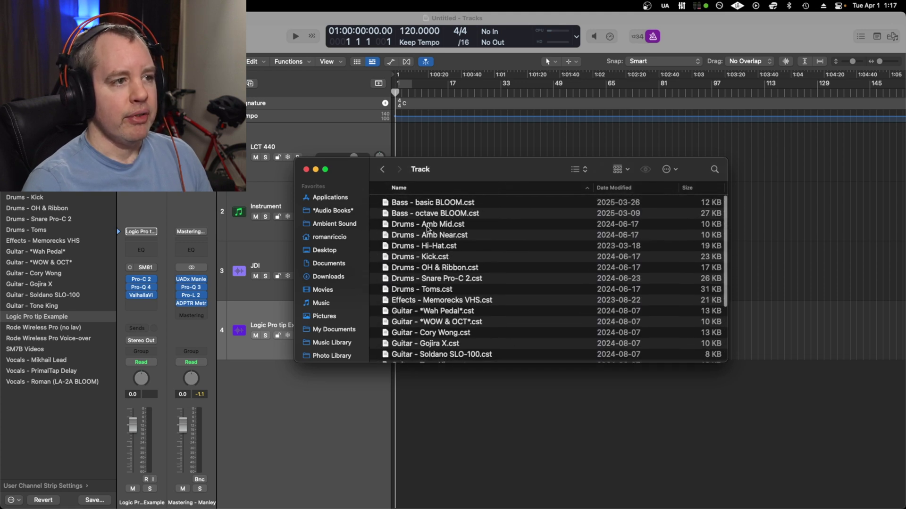
{"action": "scroll", "coordinate": [454, 246], "scroll_direction": "down", "scroll_amount": 5}
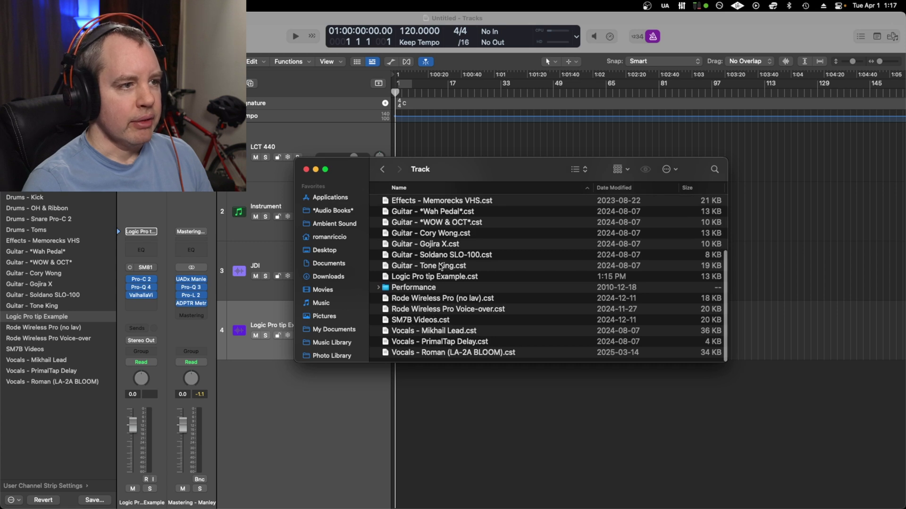
- Rename the preset to 'Logic Pro Tip Example.cst' and go back one folder
{"action": "left_click", "coordinate": [433, 278]}
{"action": "left_click", "coordinate": [427, 278]}
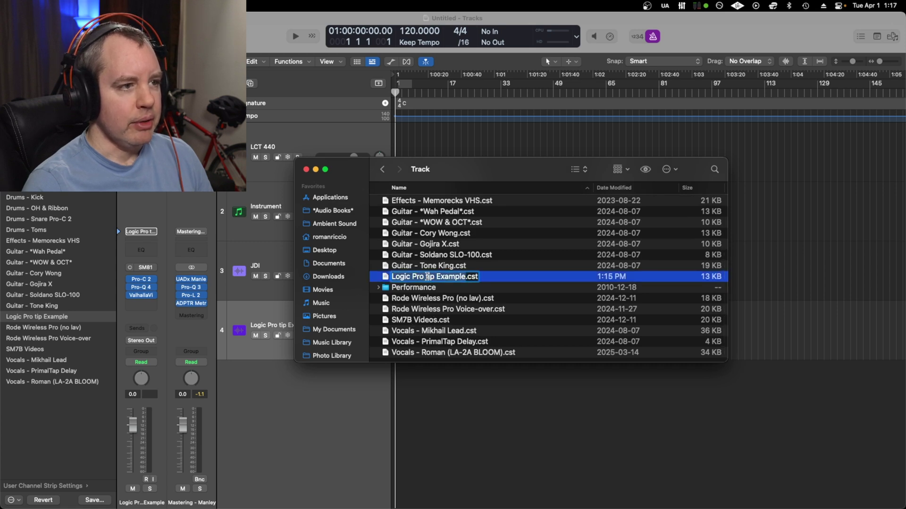
{"action": "left_click", "coordinate": [430, 277]}
{"action": "key", "text": "BackSpace"}
{"action": "type", "text": "T"}
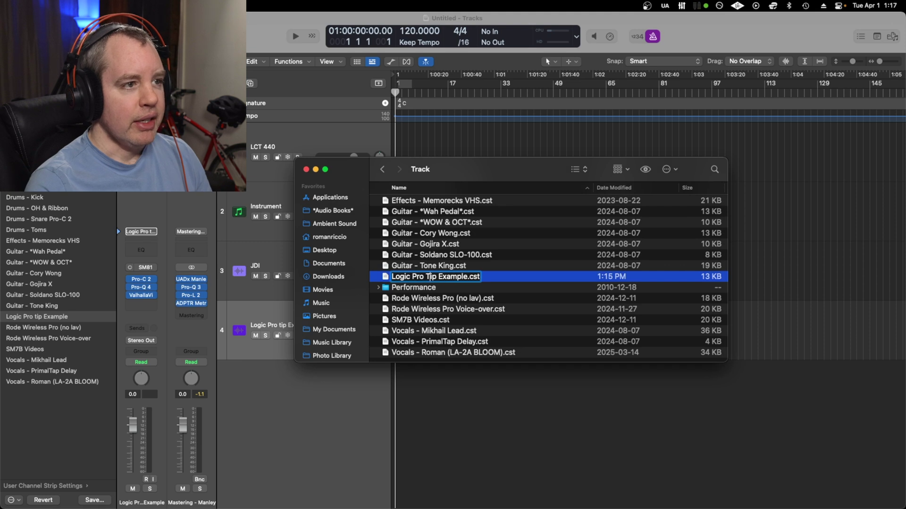
{"action": "key", "text": "Return"}
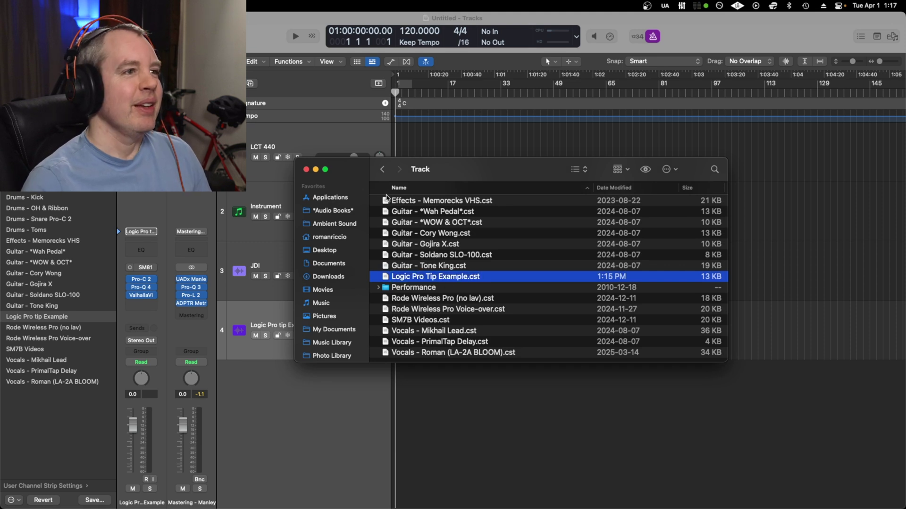
{"action": "left_click", "coordinate": [382, 168]}
- Check the Bus folder, then open the Output folder holding Mastering - Manley.cst and Mastering.cst
{"action": "double_click", "coordinate": [404, 202]}
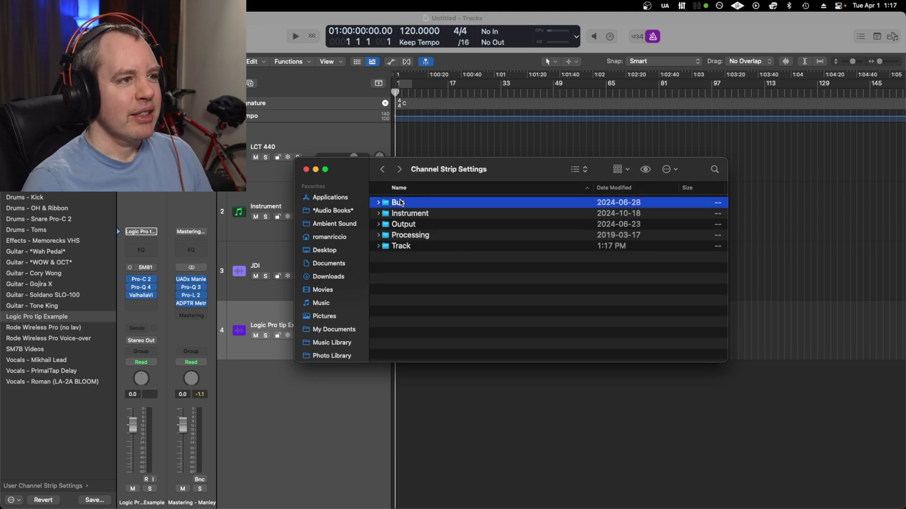
{"action": "left_click", "coordinate": [382, 170]}
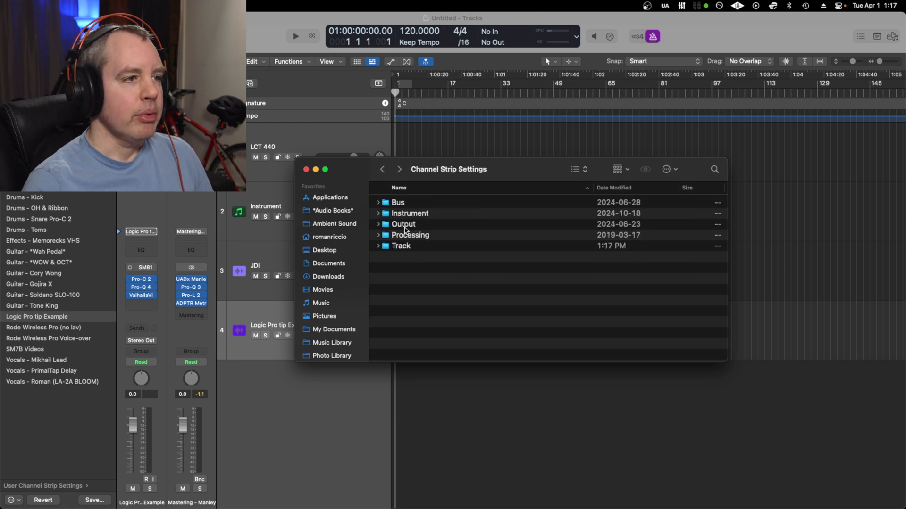
{"action": "double_click", "coordinate": [406, 225]}
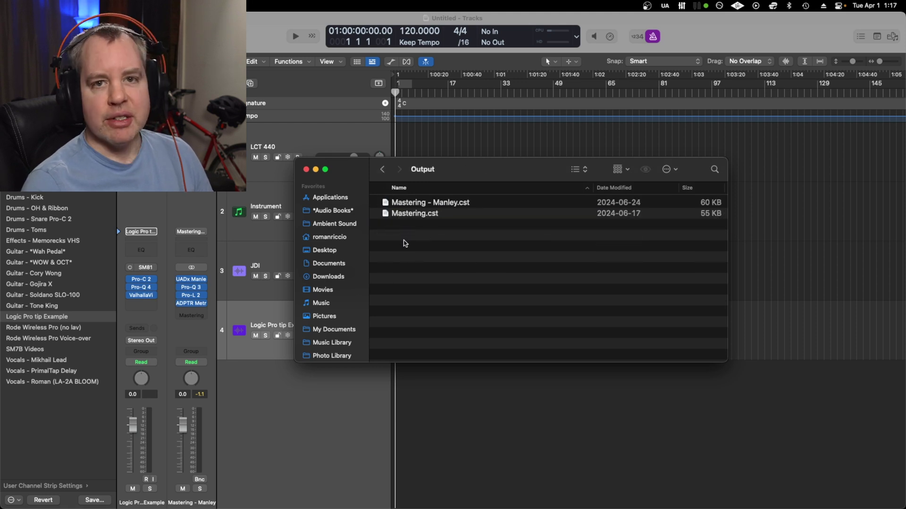